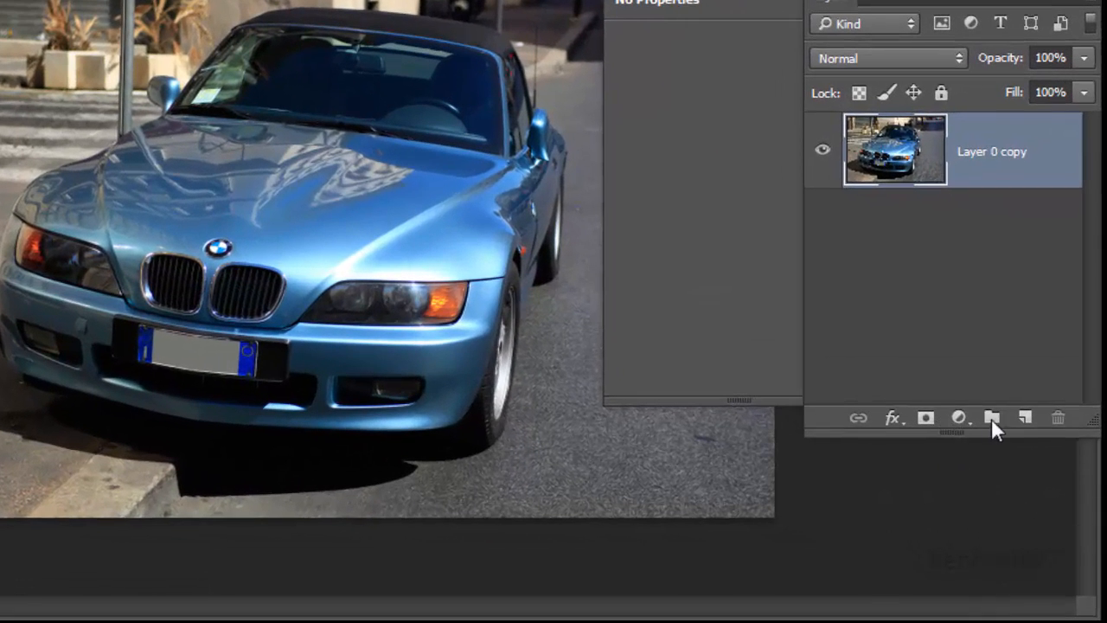
Step: Add a Hue/Saturation adjustment layer above Layer 0 copy and move its settings clear of the car
{"action": "left_click", "coordinate": [958, 419]}
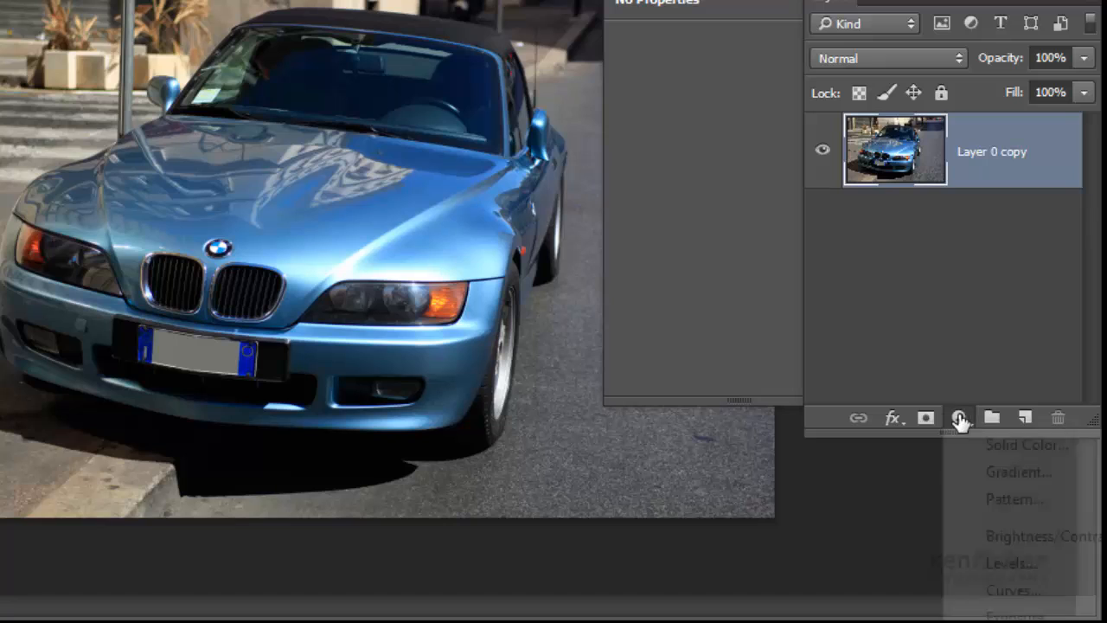
{"action": "left_click", "coordinate": [1022, 621]}
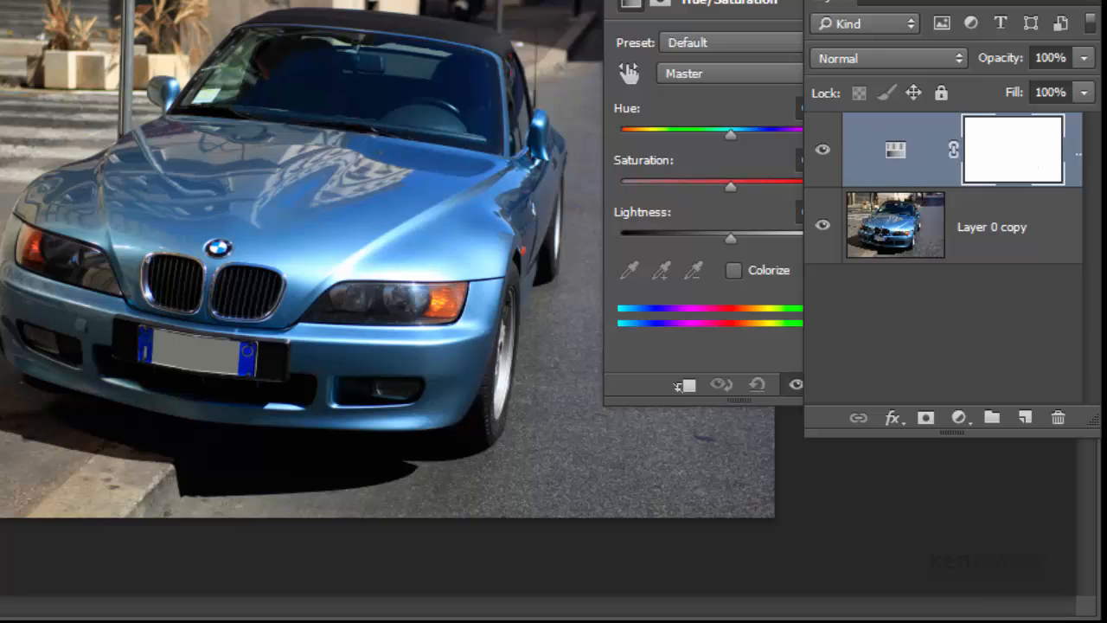
{"action": "left_click", "coordinate": [726, 2]}
{"action": "left_click_drag", "start_coordinate": [651, 0], "coordinate": [638, 5]}
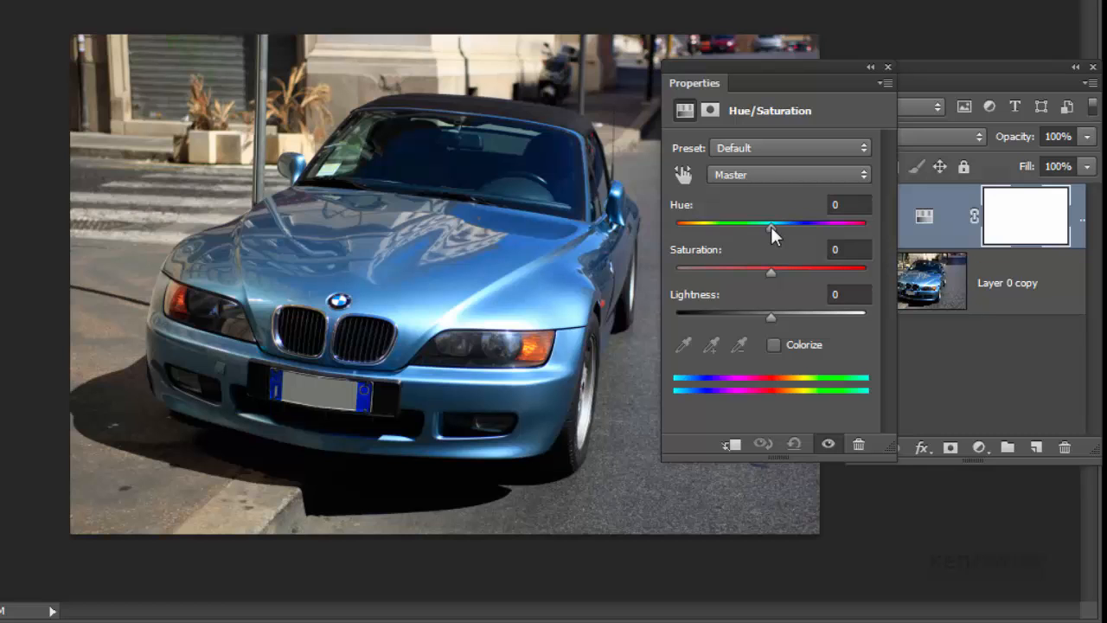
{"action": "left_click_drag", "start_coordinate": [698, 77], "coordinate": [832, 87]}
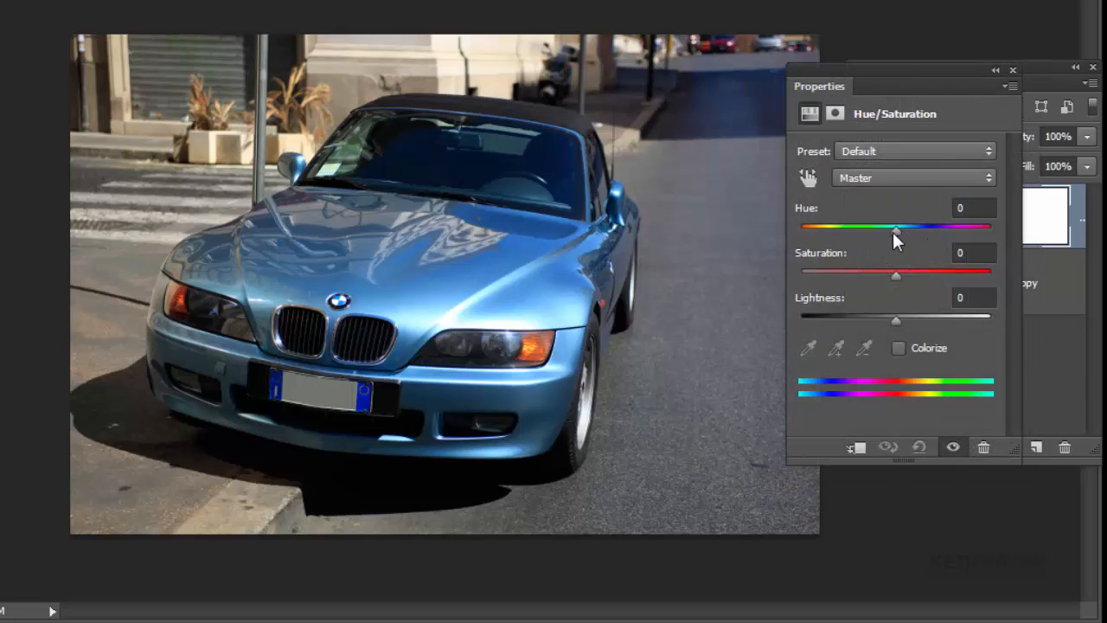
Step: Try a master Hue of -180 on the whole image, and reset the Hue to 0
{"action": "left_click_drag", "start_coordinate": [896, 231], "coordinate": [800, 230]}
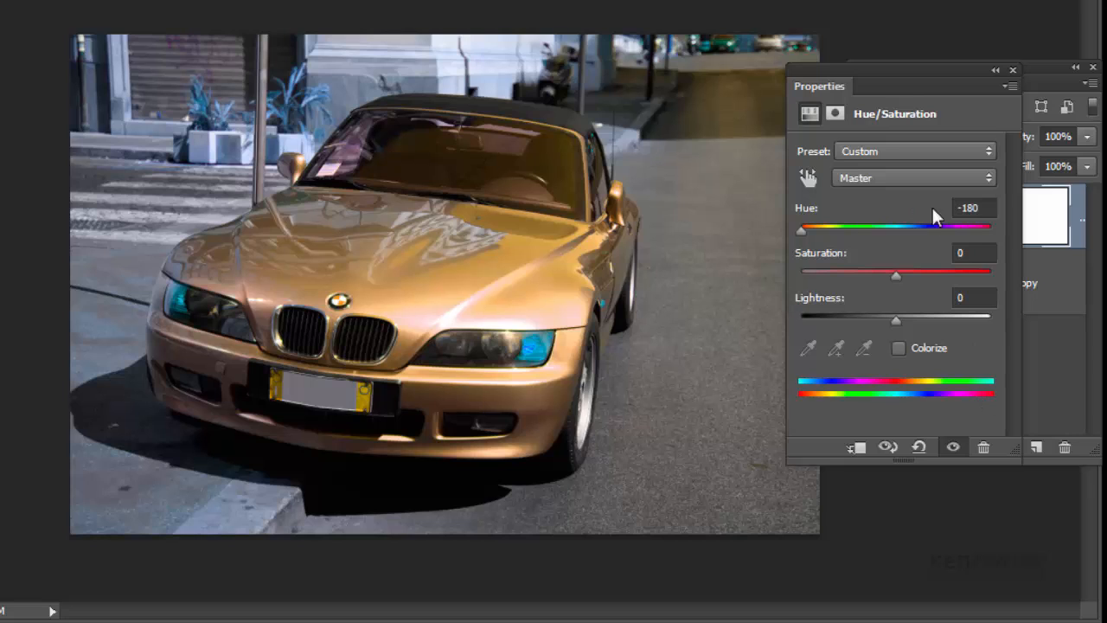
{"action": "left_click", "coordinate": [984, 208]}
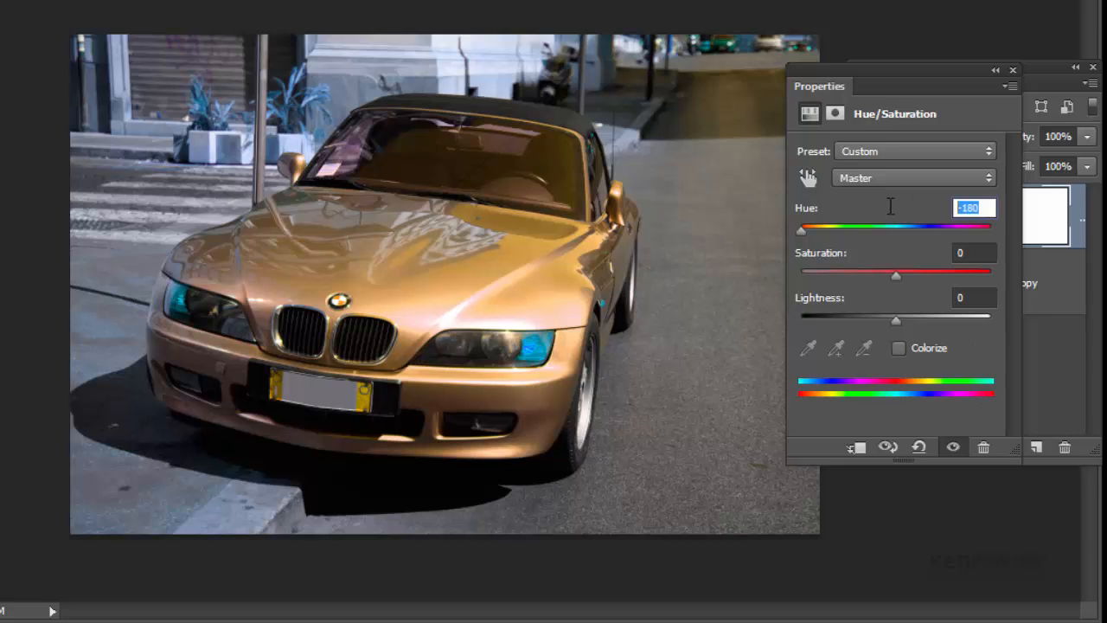
{"action": "type", "text": "0"}
{"action": "key", "text": "Return"}
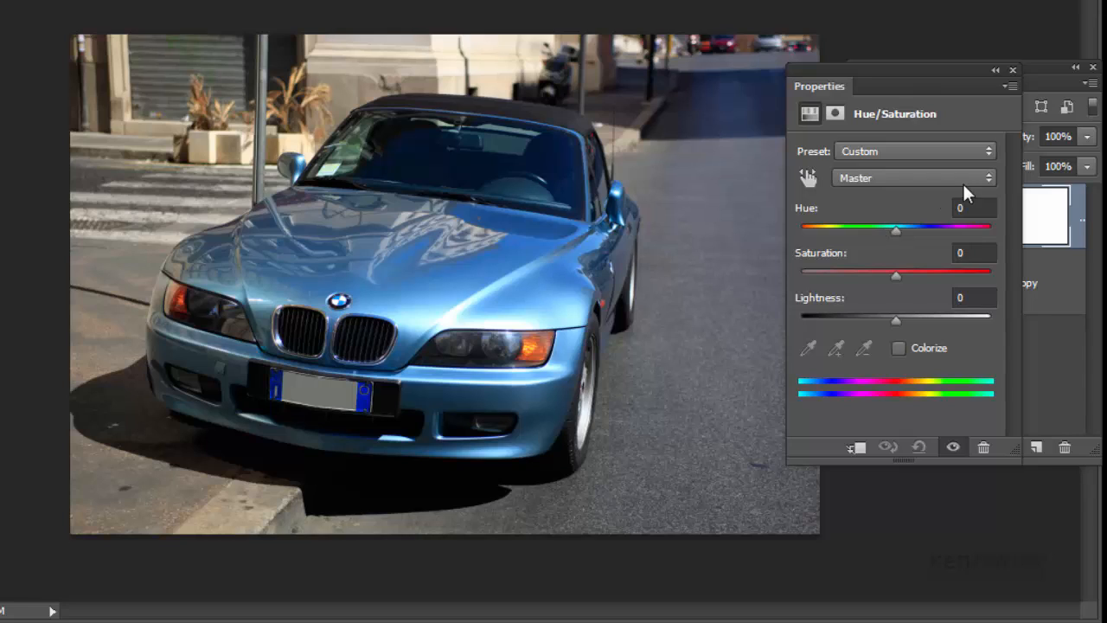
Step: Restrict the adjustment to Blues, shift its colour range to 188°/217° and 251°\279°, and set the Hue to -180
{"action": "left_click", "coordinate": [989, 179]}
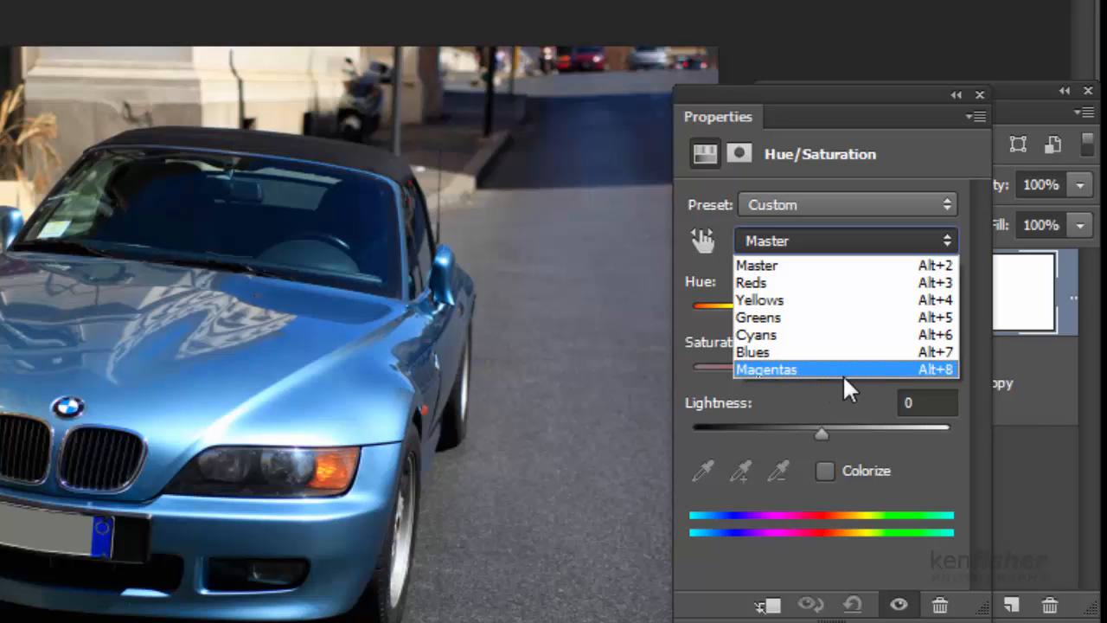
{"action": "left_click", "coordinate": [764, 355]}
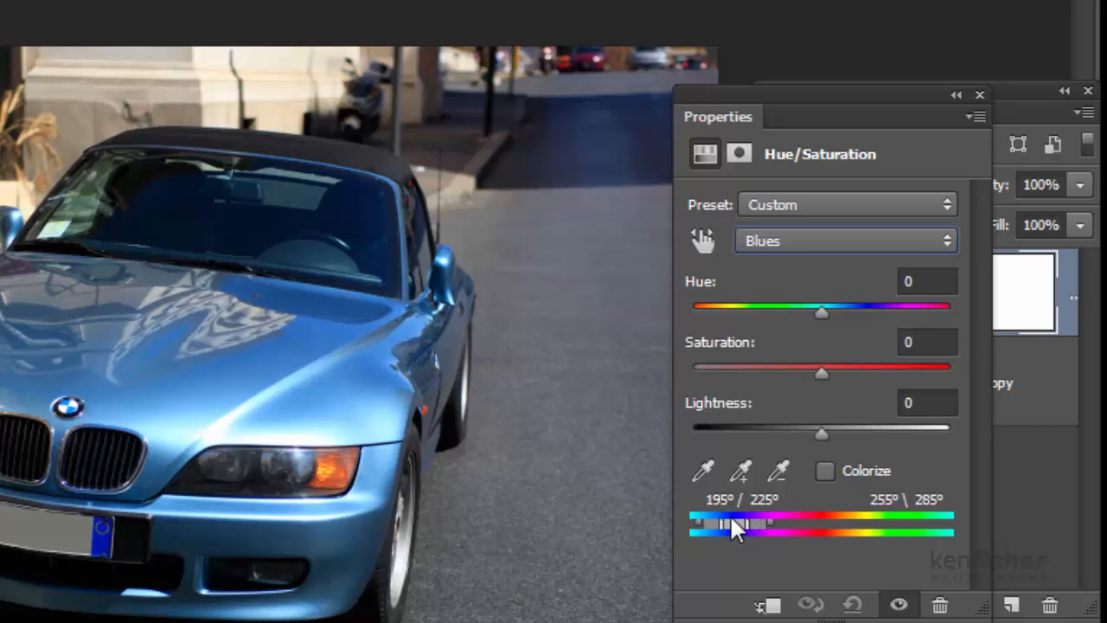
{"action": "mouse_move", "coordinate": [733, 529]}
{"action": "left_mouse_down"}
{"action": "mouse_move", "coordinate": [772, 529]}
{"action": "mouse_move", "coordinate": [723, 531]}
{"action": "mouse_move", "coordinate": [813, 529]}
{"action": "mouse_move", "coordinate": [746, 534]}
{"action": "left_mouse_up"}
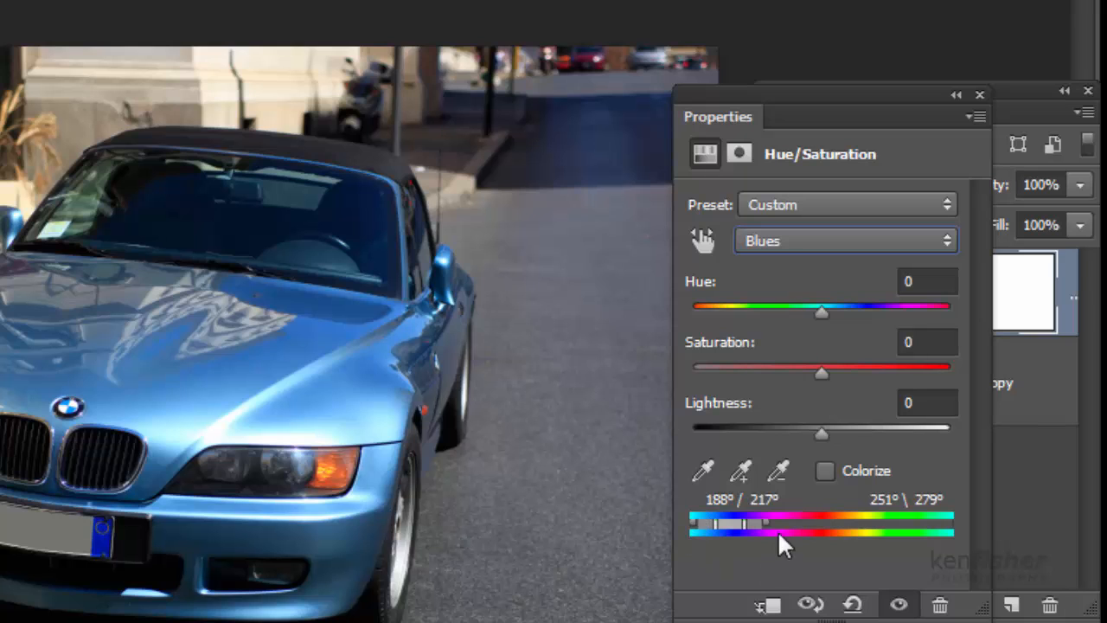
{"action": "left_click", "coordinate": [823, 317]}
{"action": "left_click_drag", "start_coordinate": [821, 315], "coordinate": [871, 357]}
{"action": "left_click_drag", "start_coordinate": [752, 342], "coordinate": [684, 339]}
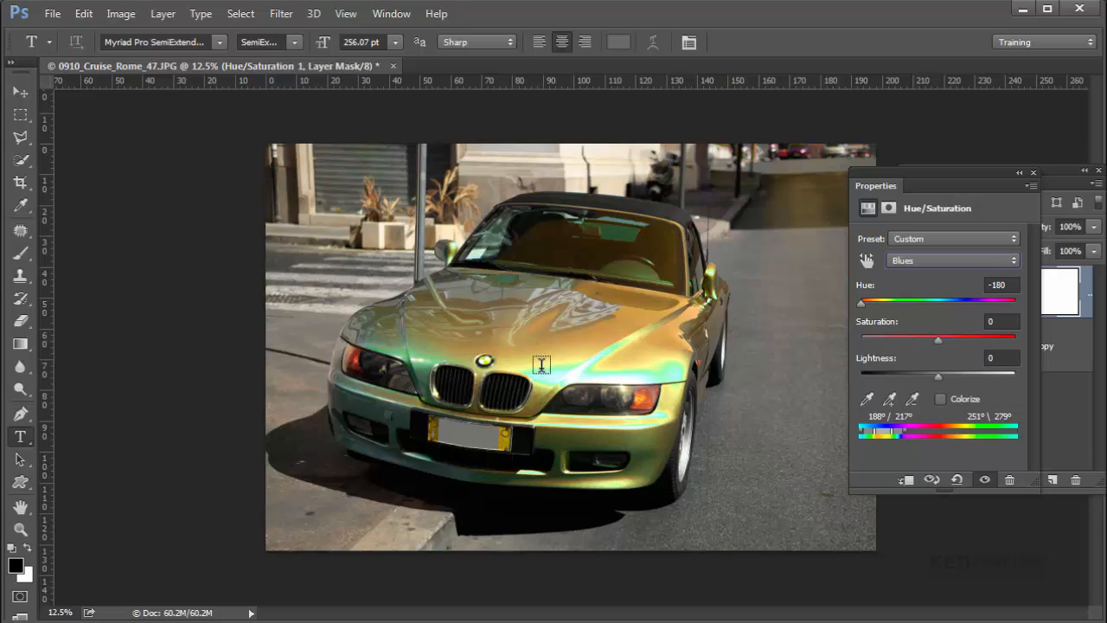
Step: Extend the affected colour range by adding samples from the car's hood, front bumper, fender and the shaded road
{"action": "left_click", "coordinate": [890, 402]}
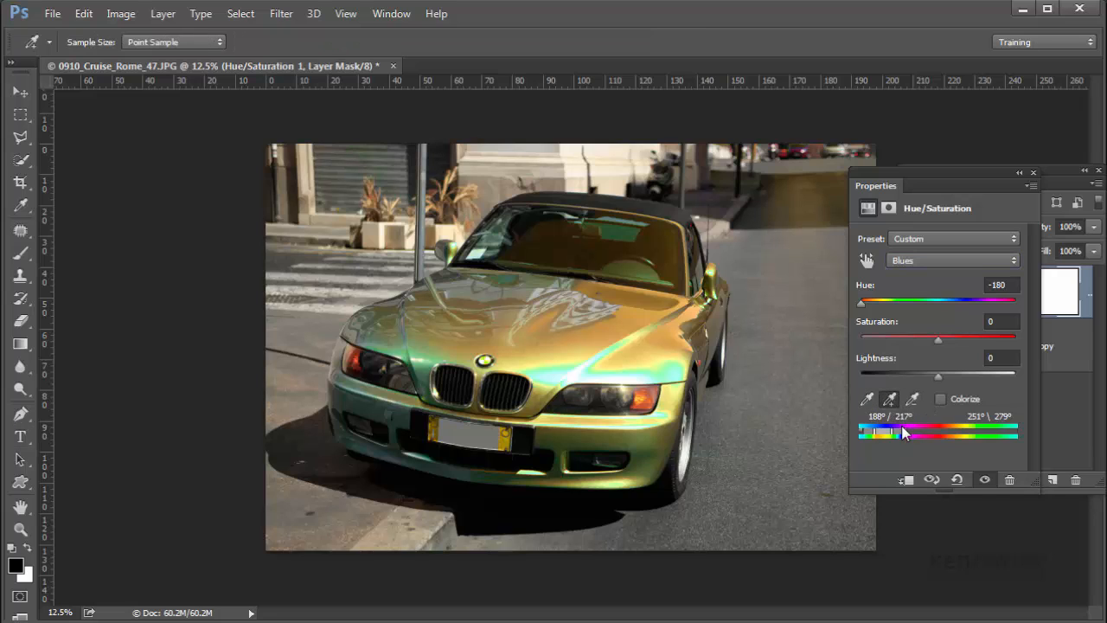
{"action": "left_click", "coordinate": [550, 371]}
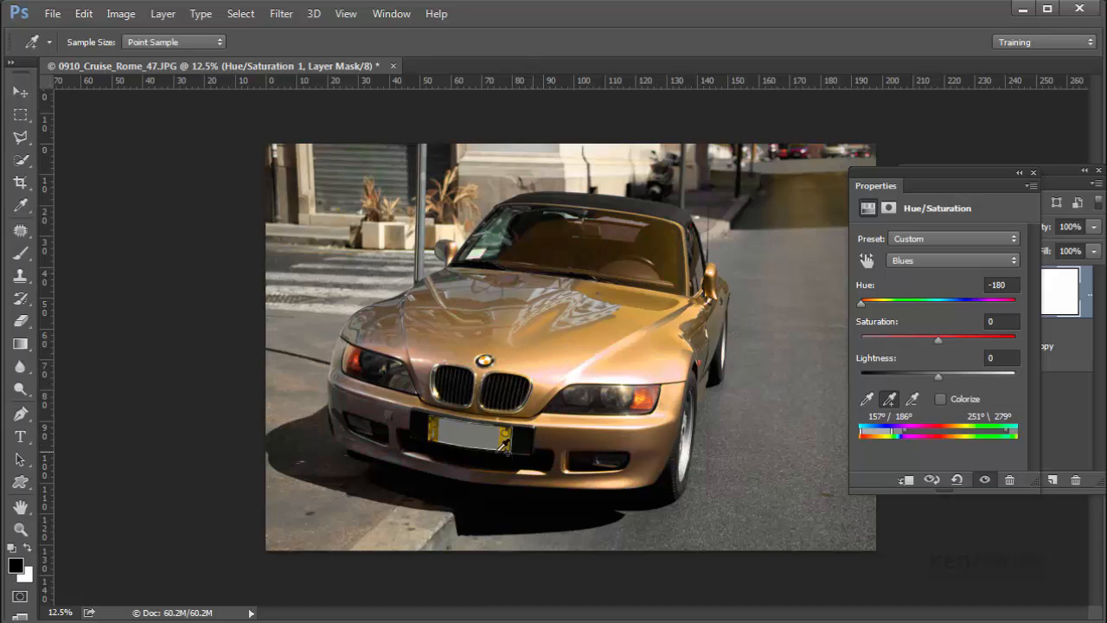
{"action": "left_click", "coordinate": [364, 398]}
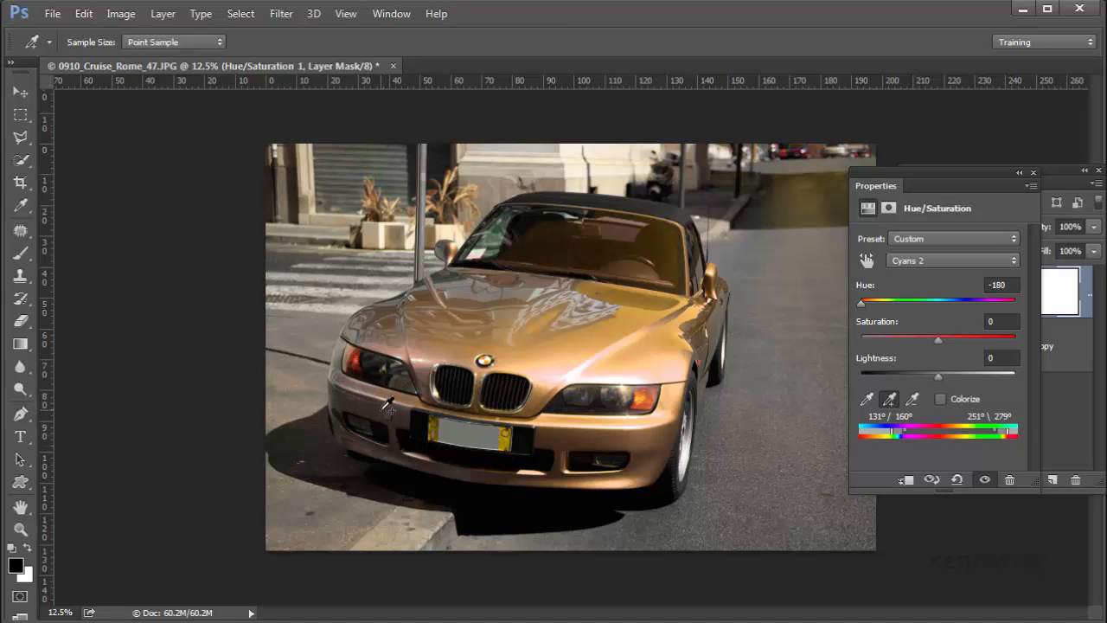
{"action": "left_click", "coordinate": [408, 317]}
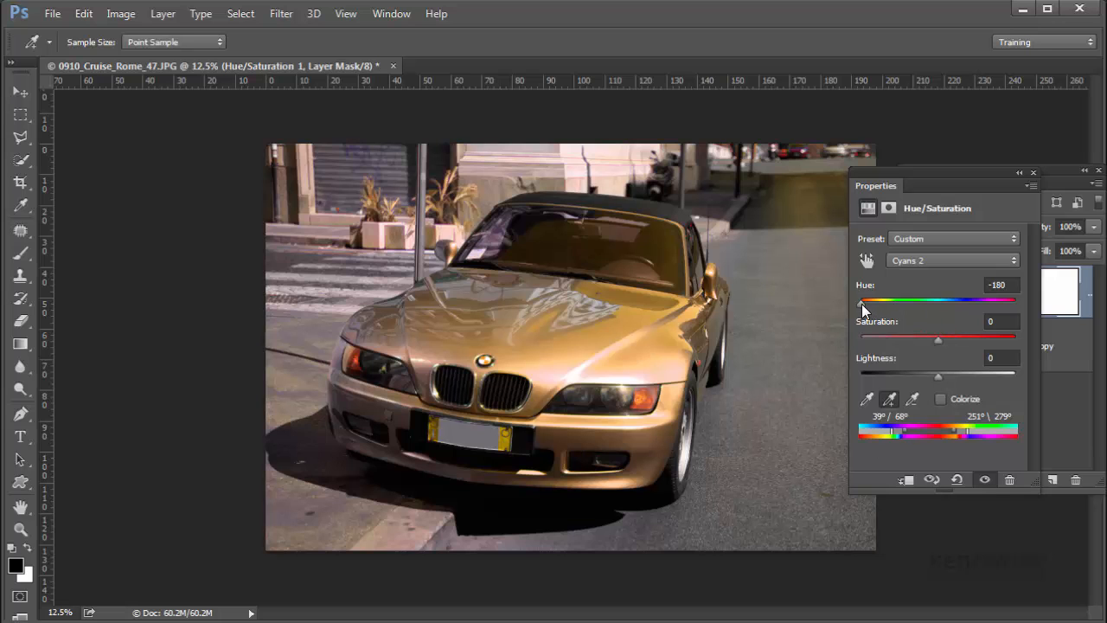
{"action": "left_click_drag", "start_coordinate": [861, 304], "coordinate": [854, 331]}
{"action": "left_click", "coordinate": [830, 190]}
Step: Paint black over the windshield on the Hue/Saturation layer mask with a brush of size 250
{"action": "left_click", "coordinate": [1059, 166]}
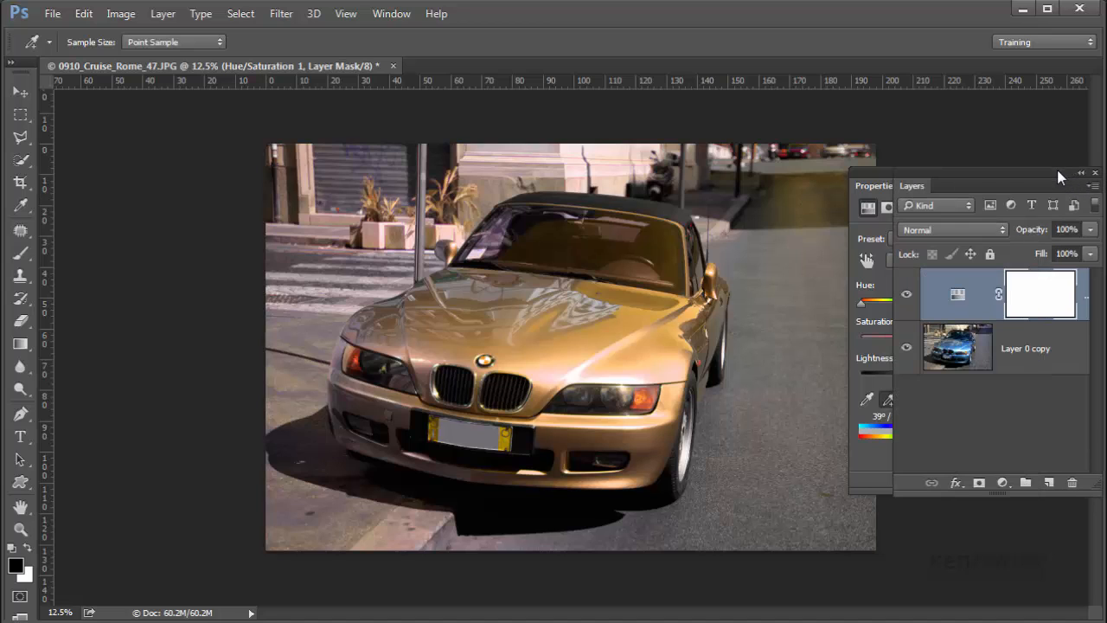
{"action": "left_click_drag", "start_coordinate": [912, 192], "coordinate": [870, 136]}
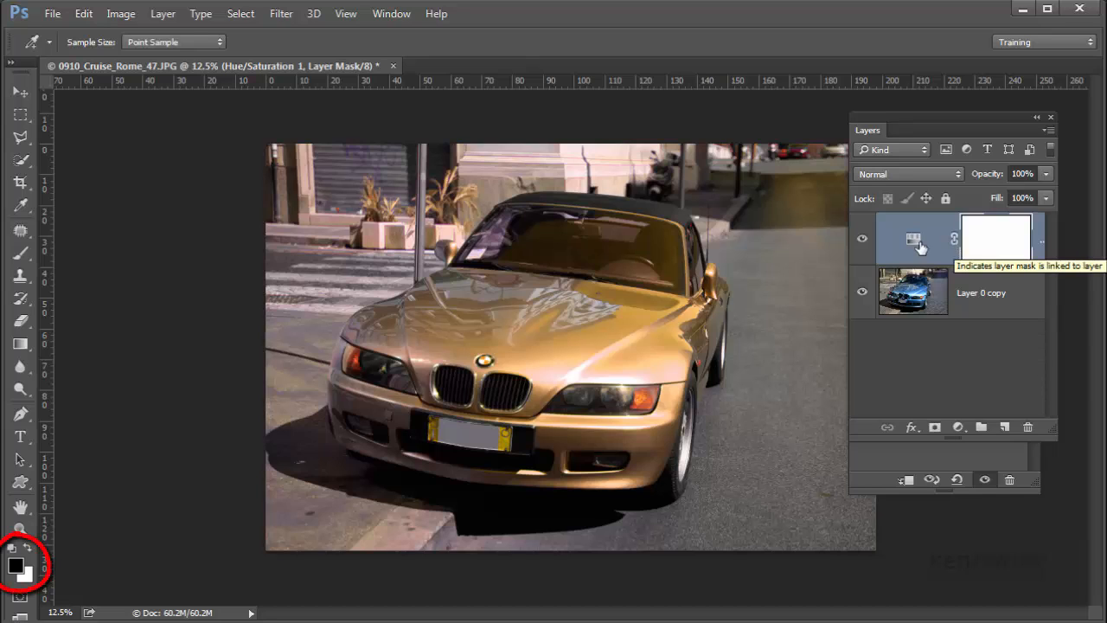
{"action": "left_click", "coordinate": [20, 253]}
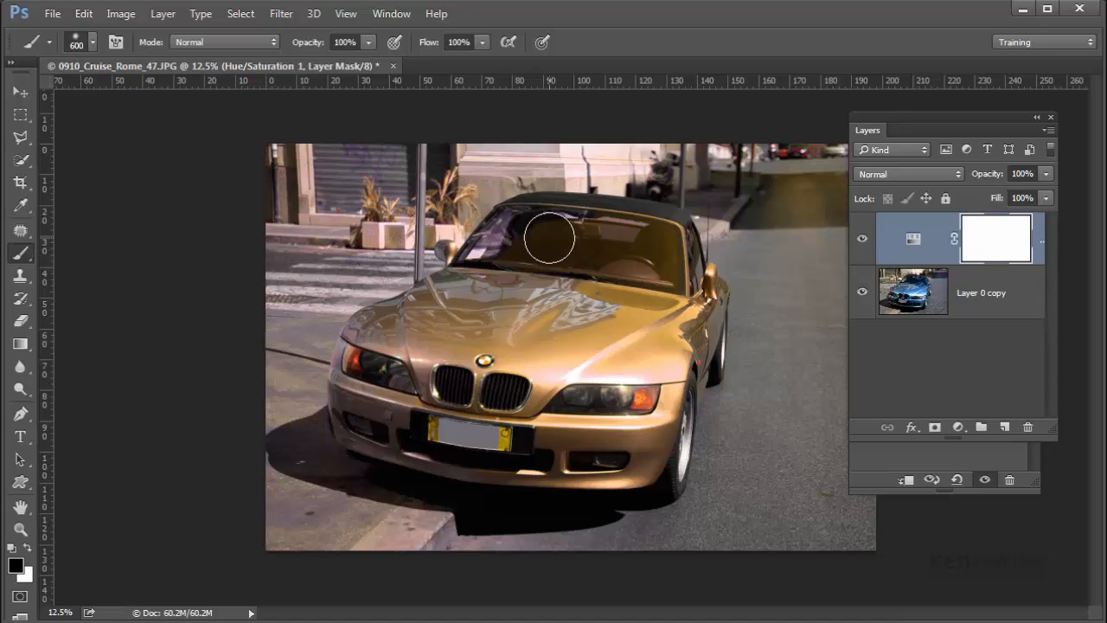
{"action": "key", "text": "bracketleft"}
{"action": "key", "text": "bracketleft"}
{"action": "key", "text": "bracketleft"}
{"action": "key", "text": "bracketleft"}
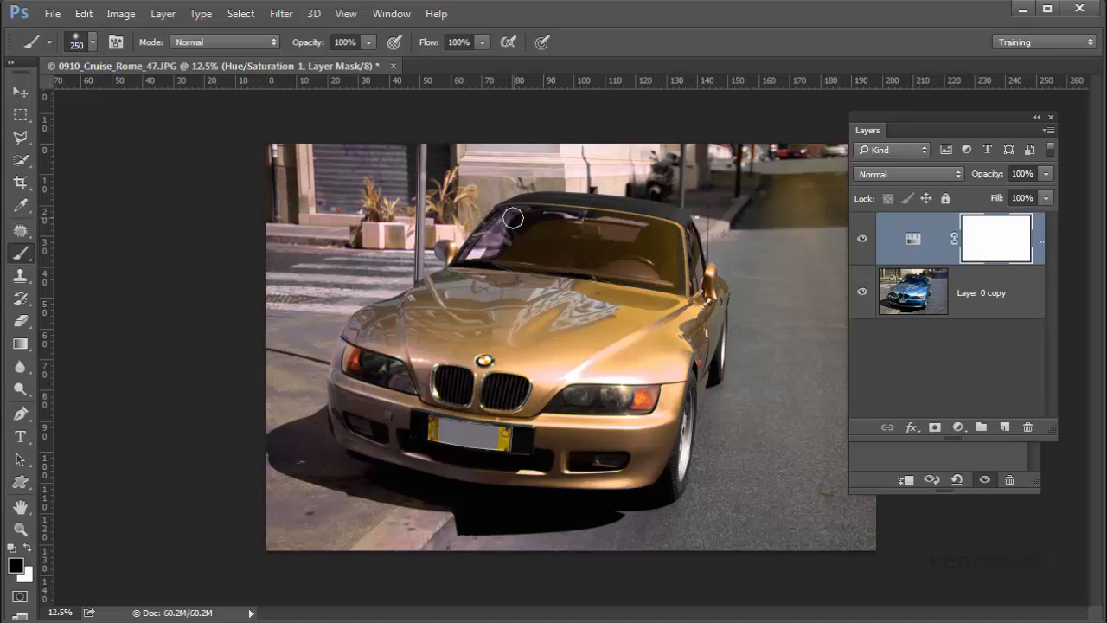
{"action": "mouse_move", "coordinate": [528, 220]}
{"action": "left_mouse_down"}
{"action": "mouse_move", "coordinate": [671, 234]}
{"action": "mouse_move", "coordinate": [675, 277]}
{"action": "mouse_move", "coordinate": [487, 251]}
{"action": "mouse_move", "coordinate": [497, 242]}
{"action": "mouse_move", "coordinate": [665, 254]}
{"action": "mouse_move", "coordinate": [511, 219]}
{"action": "mouse_move", "coordinate": [682, 216]}
{"action": "mouse_move", "coordinate": [577, 204]}
{"action": "mouse_move", "coordinate": [515, 207]}
{"action": "mouse_move", "coordinate": [489, 237]}
{"action": "left_mouse_up"}
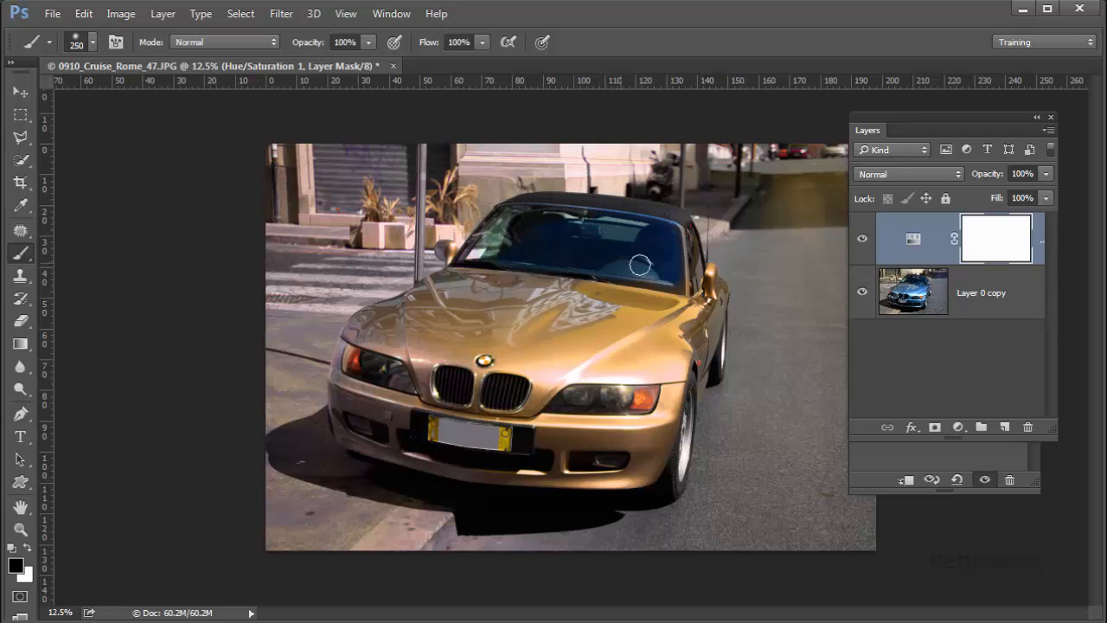
{"action": "left_click_drag", "start_coordinate": [639, 265], "coordinate": [651, 264]}
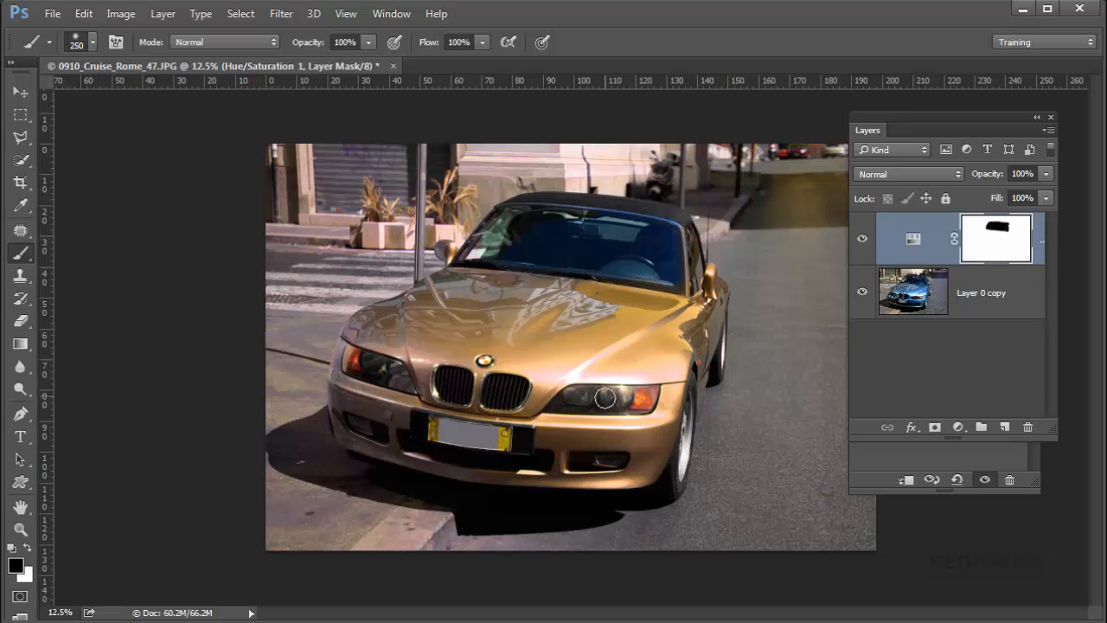
Step: Paint black on the mask over both headlights and both front grilles to restore their original colours
{"action": "left_click_drag", "start_coordinate": [562, 406], "coordinate": [642, 396]}
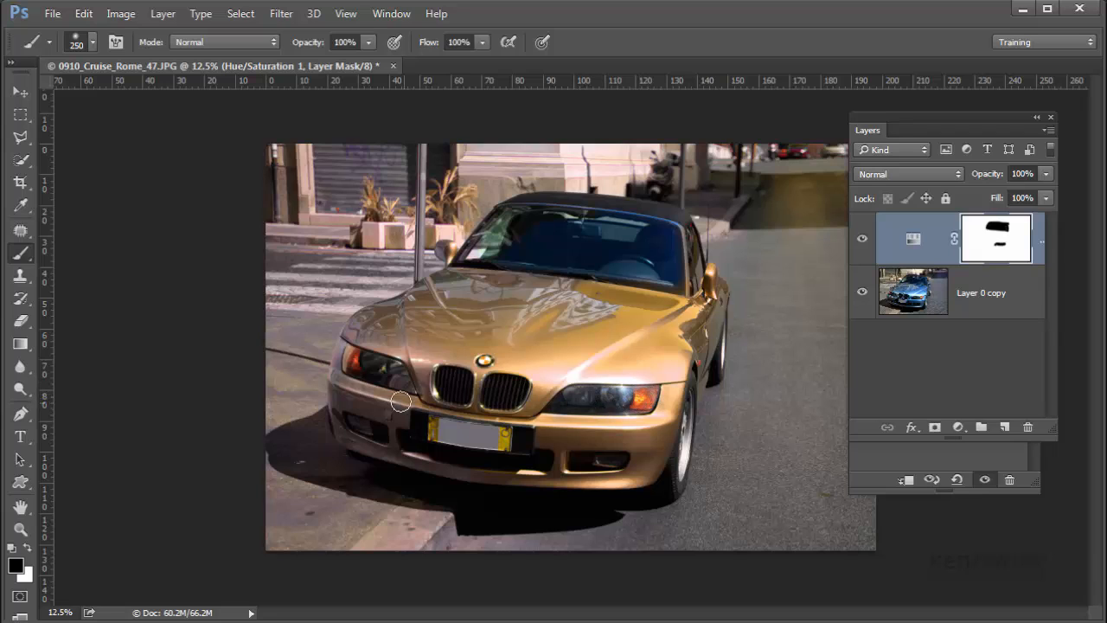
{"action": "mouse_move", "coordinate": [367, 368]}
{"action": "left_mouse_down"}
{"action": "mouse_move", "coordinate": [337, 360]}
{"action": "mouse_move", "coordinate": [387, 370]}
{"action": "left_mouse_up"}
{"action": "mouse_move", "coordinate": [441, 391]}
{"action": "left_mouse_down"}
{"action": "mouse_move", "coordinate": [459, 395]}
{"action": "mouse_move", "coordinate": [454, 376]}
{"action": "mouse_move", "coordinate": [519, 394]}
{"action": "left_mouse_up"}
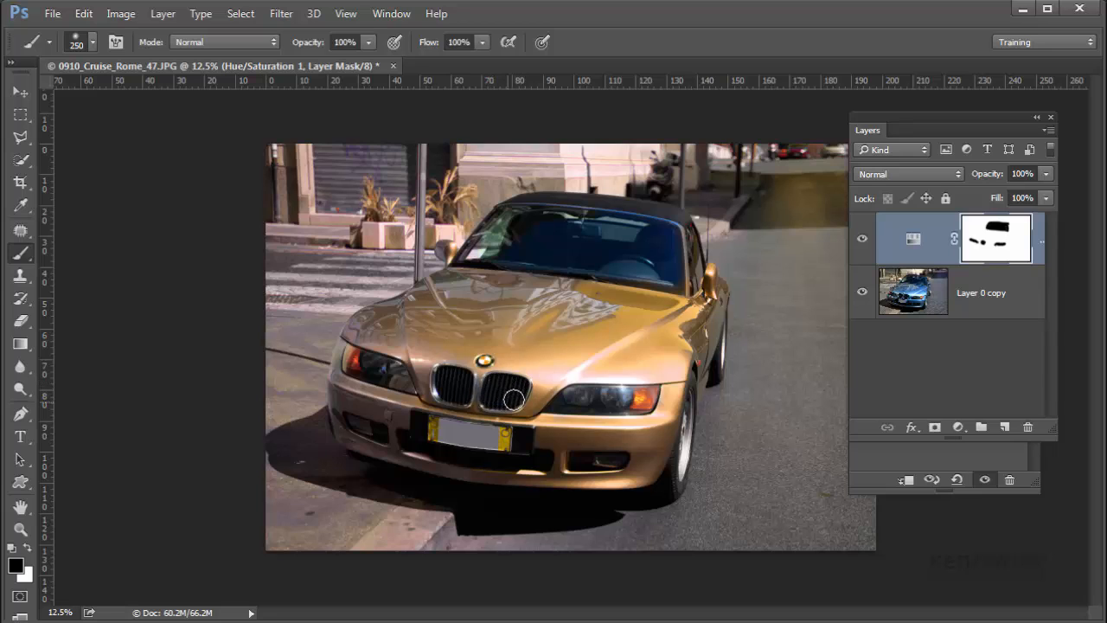
{"action": "left_click_drag", "start_coordinate": [510, 397], "coordinate": [507, 390]}
Step: Mask the street and buildings around the car out of the colour change with a larger black brush
{"action": "left_click_drag", "start_coordinate": [870, 130], "coordinate": [944, 282]}
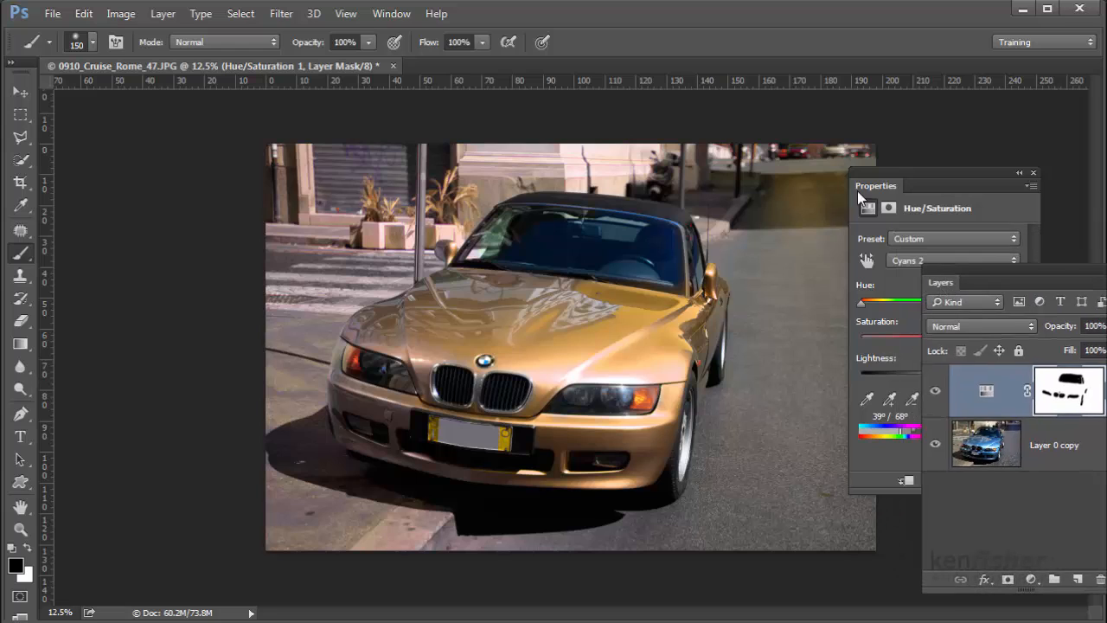
{"action": "left_click_drag", "start_coordinate": [870, 186], "coordinate": [909, 187]}
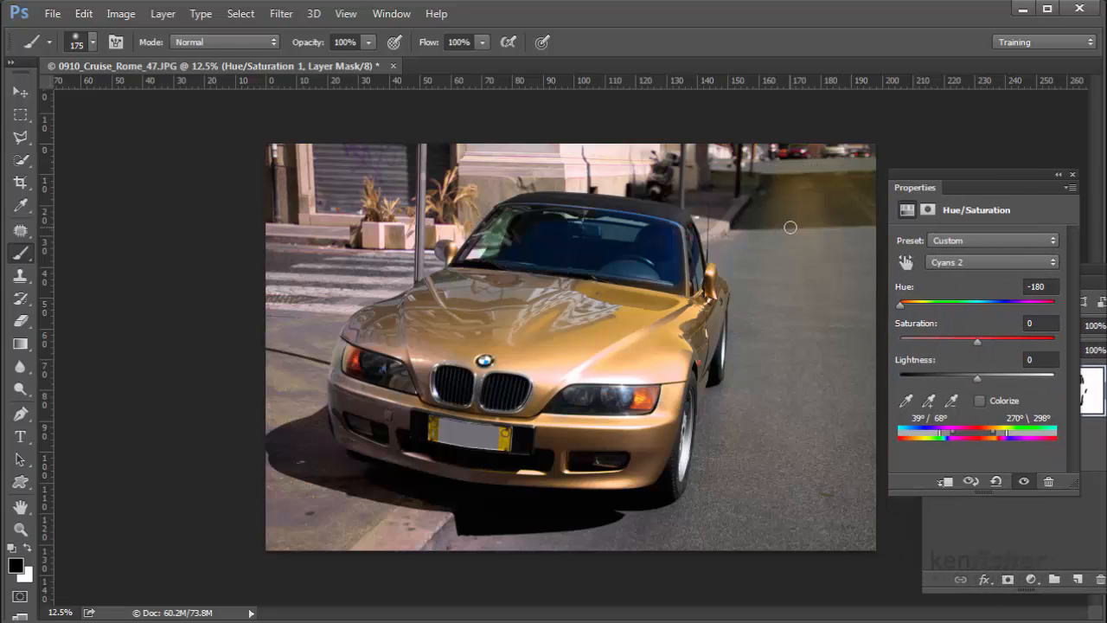
{"action": "key", "text": "bracketright"}
{"action": "mouse_move", "coordinate": [751, 178]}
{"action": "left_mouse_down"}
{"action": "mouse_move", "coordinate": [777, 193]}
{"action": "mouse_move", "coordinate": [796, 175]}
{"action": "mouse_move", "coordinate": [685, 152]}
{"action": "mouse_move", "coordinate": [855, 163]}
{"action": "mouse_move", "coordinate": [869, 190]}
{"action": "mouse_move", "coordinate": [858, 232]}
{"action": "mouse_move", "coordinate": [829, 202]}
{"action": "mouse_move", "coordinate": [804, 208]}
{"action": "mouse_move", "coordinate": [772, 181]}
{"action": "mouse_move", "coordinate": [739, 180]}
{"action": "mouse_move", "coordinate": [720, 219]}
{"action": "mouse_move", "coordinate": [748, 290]}
{"action": "mouse_move", "coordinate": [743, 381]}
{"action": "mouse_move", "coordinate": [676, 531]}
{"action": "mouse_move", "coordinate": [793, 546]}
{"action": "mouse_move", "coordinate": [828, 522]}
{"action": "mouse_move", "coordinate": [786, 476]}
{"action": "mouse_move", "coordinate": [768, 416]}
{"action": "mouse_move", "coordinate": [808, 343]}
{"action": "mouse_move", "coordinate": [806, 275]}
{"action": "mouse_move", "coordinate": [791, 275]}
{"action": "mouse_move", "coordinate": [765, 309]}
{"action": "mouse_move", "coordinate": [787, 295]}
{"action": "mouse_move", "coordinate": [813, 370]}
{"action": "mouse_move", "coordinate": [846, 376]}
{"action": "mouse_move", "coordinate": [873, 459]}
{"action": "mouse_move", "coordinate": [852, 522]}
{"action": "mouse_move", "coordinate": [817, 488]}
{"action": "mouse_move", "coordinate": [799, 493]}
{"action": "mouse_move", "coordinate": [851, 481]}
{"action": "mouse_move", "coordinate": [838, 536]}
{"action": "mouse_move", "coordinate": [674, 545]}
{"action": "mouse_move", "coordinate": [521, 524]}
{"action": "mouse_move", "coordinate": [279, 526]}
{"action": "mouse_move", "coordinate": [262, 499]}
{"action": "mouse_move", "coordinate": [276, 491]}
{"action": "mouse_move", "coordinate": [284, 439]}
{"action": "mouse_move", "coordinate": [357, 502]}
{"action": "mouse_move", "coordinate": [439, 530]}
{"action": "mouse_move", "coordinate": [316, 441]}
{"action": "mouse_move", "coordinate": [300, 387]}
{"action": "mouse_move", "coordinate": [288, 402]}
{"action": "mouse_move", "coordinate": [287, 293]}
{"action": "mouse_move", "coordinate": [311, 315]}
{"action": "mouse_move", "coordinate": [314, 364]}
{"action": "mouse_move", "coordinate": [325, 301]}
{"action": "mouse_move", "coordinate": [347, 283]}
{"action": "mouse_move", "coordinate": [409, 269]}
{"action": "mouse_move", "coordinate": [425, 243]}
{"action": "mouse_move", "coordinate": [406, 200]}
{"action": "mouse_move", "coordinate": [466, 199]}
{"action": "mouse_move", "coordinate": [531, 165]}
{"action": "mouse_move", "coordinate": [302, 161]}
{"action": "mouse_move", "coordinate": [327, 211]}
{"action": "mouse_move", "coordinate": [272, 234]}
{"action": "mouse_move", "coordinate": [300, 261]}
{"action": "mouse_move", "coordinate": [352, 241]}
{"action": "left_mouse_up"}
{"action": "left_click_drag", "start_coordinate": [914, 188], "coordinate": [808, 113]}
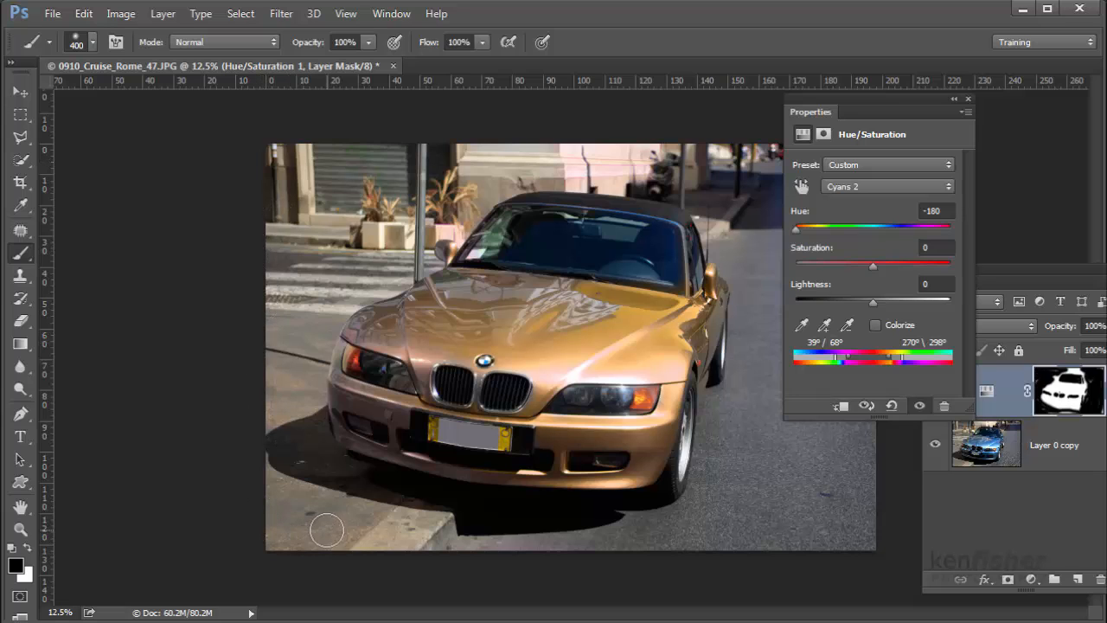
Step: Display the layer mask alone, paint the missed background patches black, and return to the normal image view
{"action": "left_click", "coordinate": [1041, 407], "text": "alt"}
{"action": "mouse_move", "coordinate": [283, 268]}
{"action": "left_mouse_down"}
{"action": "mouse_move", "coordinate": [285, 247]}
{"action": "mouse_move", "coordinate": [283, 266]}
{"action": "left_mouse_up"}
{"action": "mouse_move", "coordinate": [373, 166]}
{"action": "left_mouse_down"}
{"action": "mouse_move", "coordinate": [459, 156]}
{"action": "mouse_move", "coordinate": [441, 153]}
{"action": "left_mouse_up"}
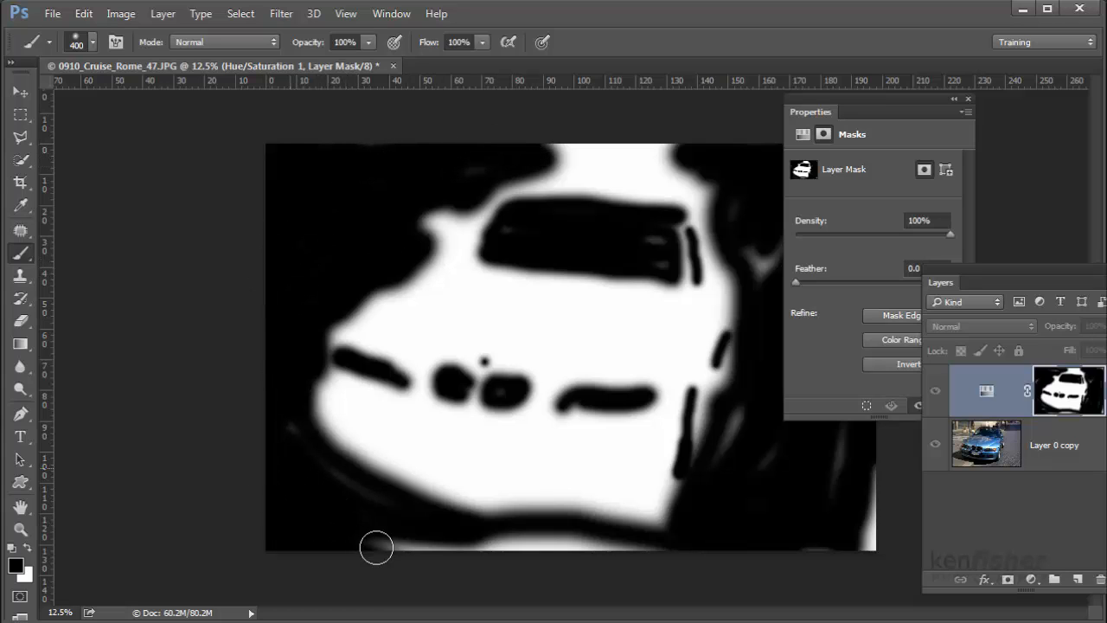
{"action": "mouse_move", "coordinate": [375, 544]}
{"action": "left_mouse_down"}
{"action": "mouse_move", "coordinate": [836, 577]}
{"action": "mouse_move", "coordinate": [853, 577]}
{"action": "mouse_move", "coordinate": [854, 555]}
{"action": "mouse_move", "coordinate": [854, 613]}
{"action": "mouse_move", "coordinate": [834, 444]}
{"action": "left_mouse_up"}
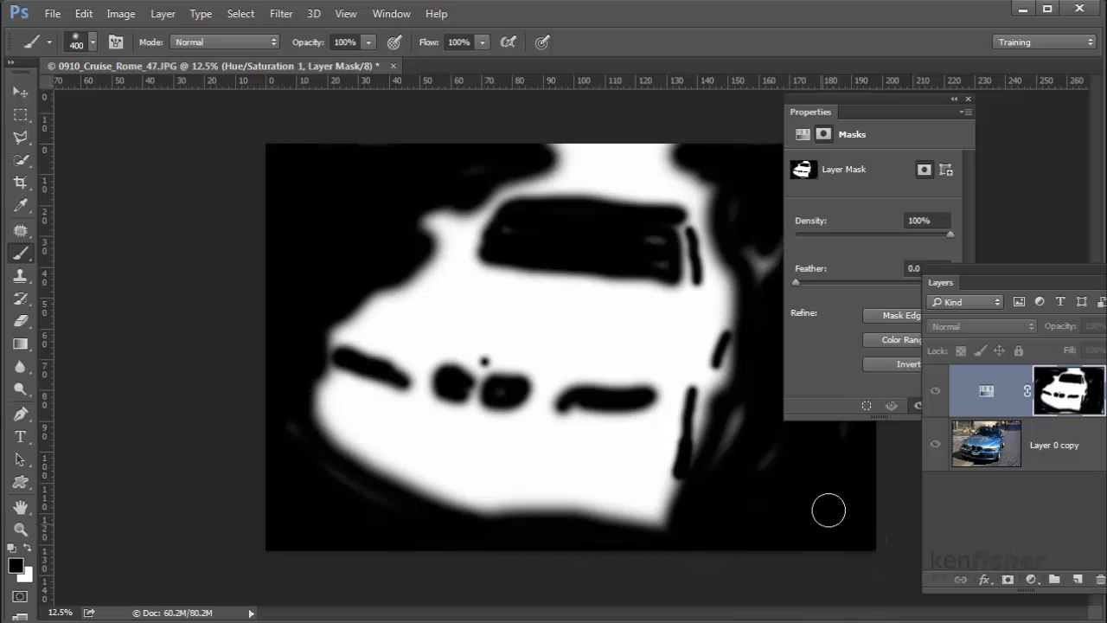
{"action": "left_click_drag", "start_coordinate": [801, 114], "coordinate": [939, 123]}
{"action": "mouse_move", "coordinate": [843, 170]}
{"action": "left_mouse_down"}
{"action": "mouse_move", "coordinate": [886, 149]}
{"action": "mouse_move", "coordinate": [871, 189]}
{"action": "mouse_move", "coordinate": [870, 330]}
{"action": "mouse_move", "coordinate": [792, 270]}
{"action": "mouse_move", "coordinate": [774, 278]}
{"action": "mouse_move", "coordinate": [760, 264]}
{"action": "mouse_move", "coordinate": [800, 267]}
{"action": "mouse_move", "coordinate": [825, 395]}
{"action": "mouse_move", "coordinate": [787, 435]}
{"action": "mouse_move", "coordinate": [808, 446]}
{"action": "mouse_move", "coordinate": [814, 171]}
{"action": "left_mouse_up"}
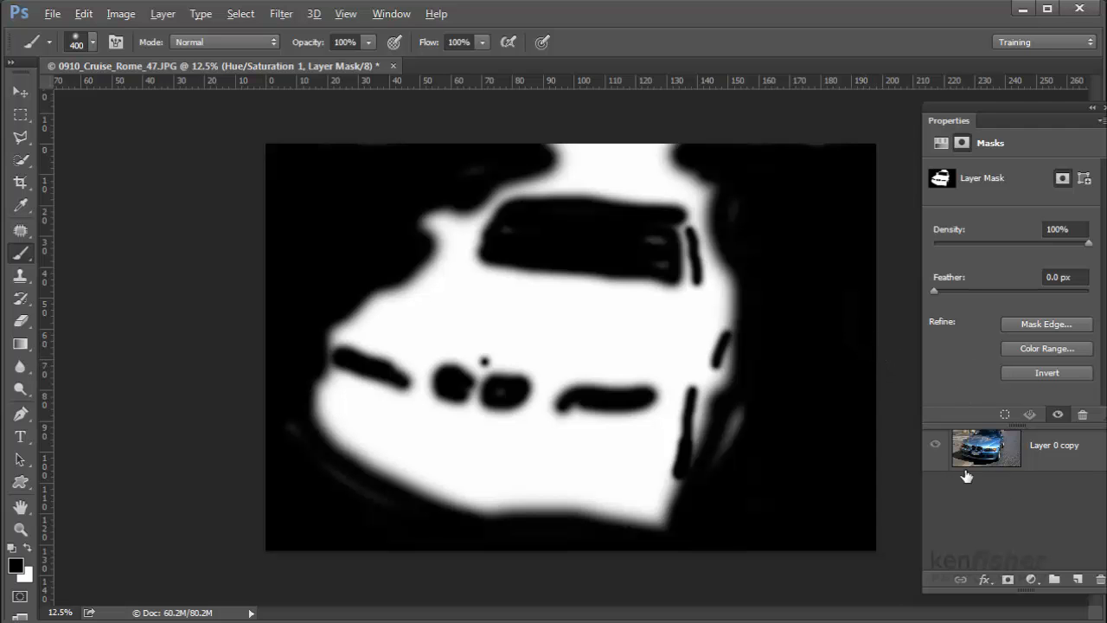
{"action": "left_click_drag", "start_coordinate": [949, 121], "coordinate": [838, 69]}
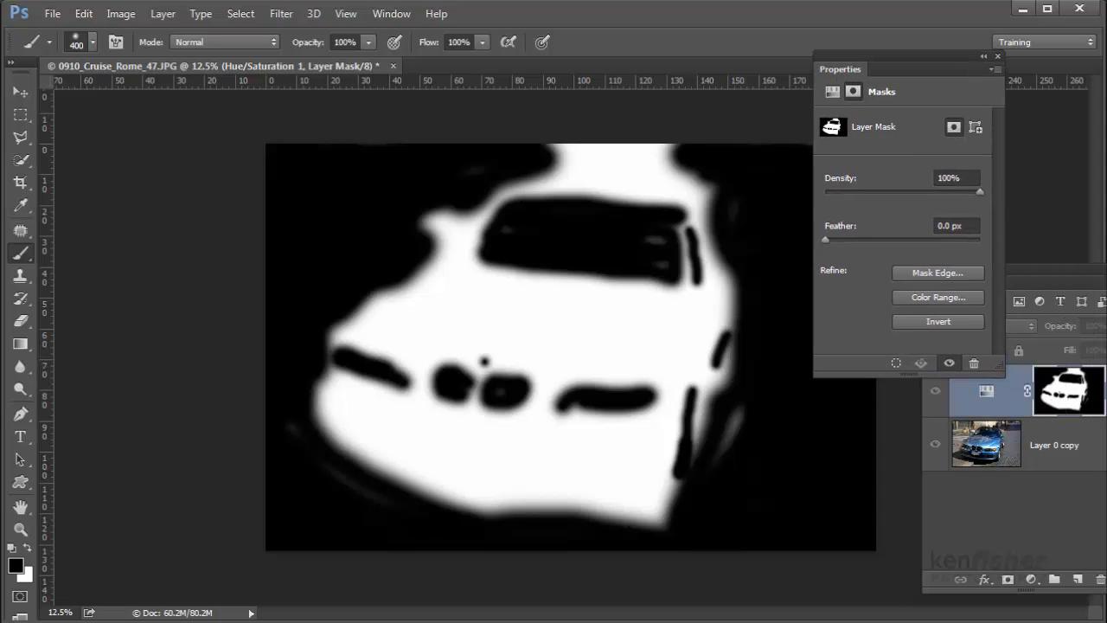
{"action": "left_click", "coordinate": [1066, 399], "text": "alt"}
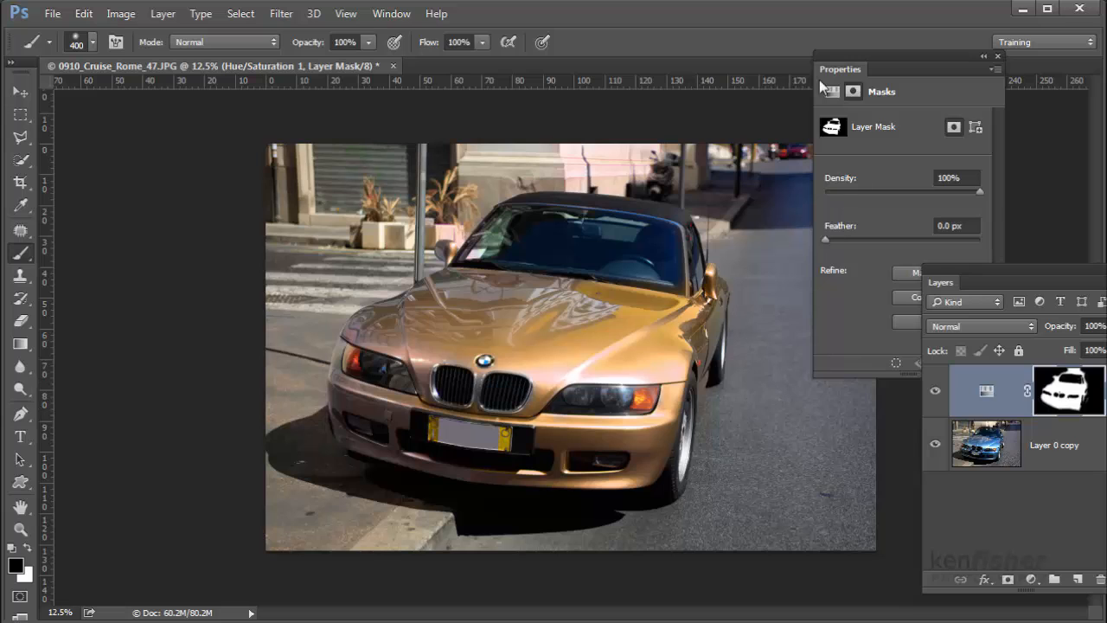
Step: Reopen the Hue/Saturation layer's settings and set the master Hue to +75 to turn the car green
{"action": "left_click_drag", "start_coordinate": [838, 73], "coordinate": [943, 2]}
{"action": "left_click_drag", "start_coordinate": [939, 282], "coordinate": [851, 260]}
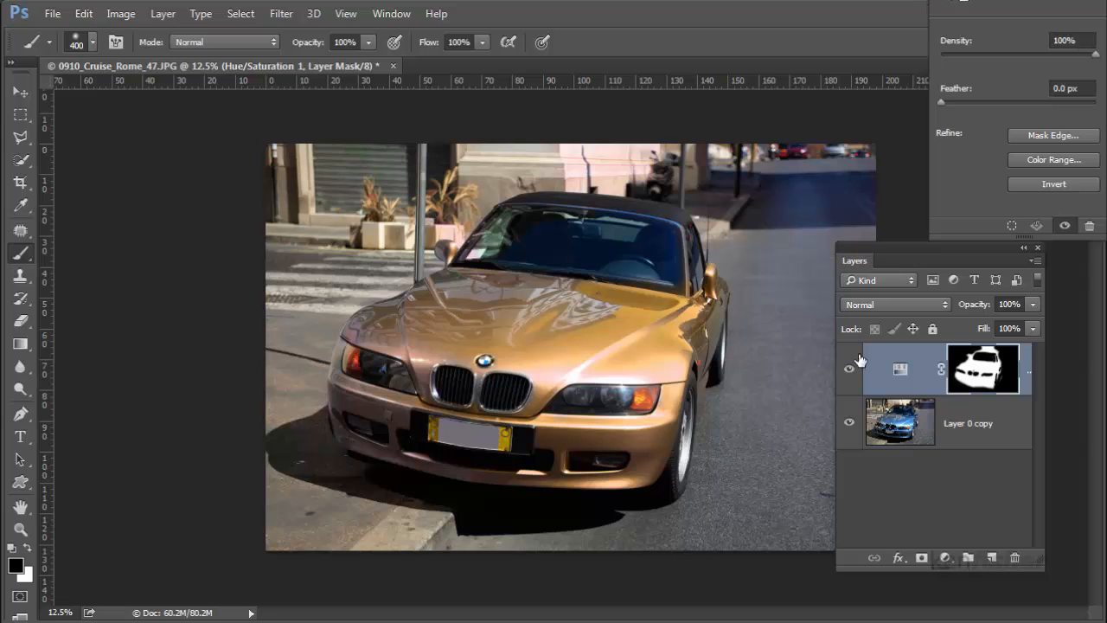
{"action": "left_click", "coordinate": [899, 372]}
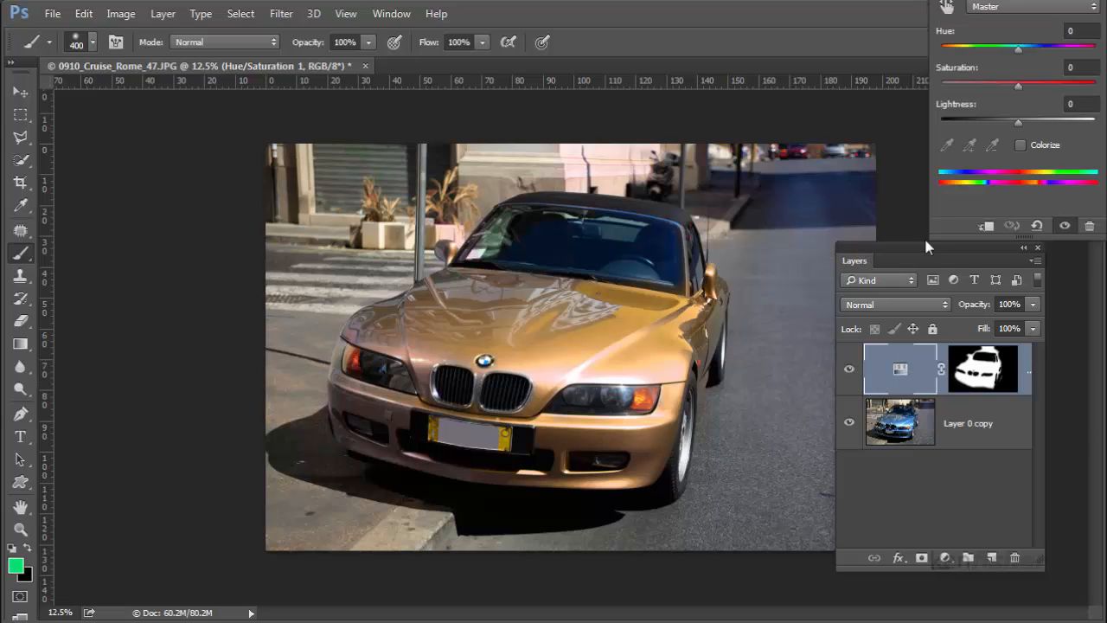
{"action": "left_click_drag", "start_coordinate": [943, 0], "coordinate": [859, 75]}
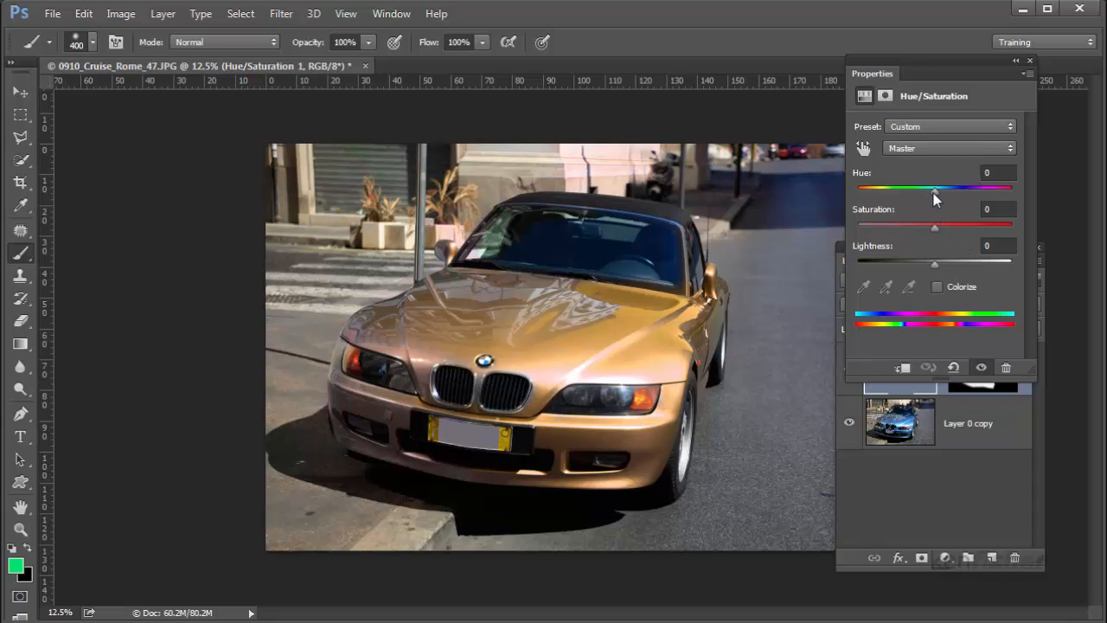
{"action": "left_click_drag", "start_coordinate": [933, 193], "coordinate": [979, 198]}
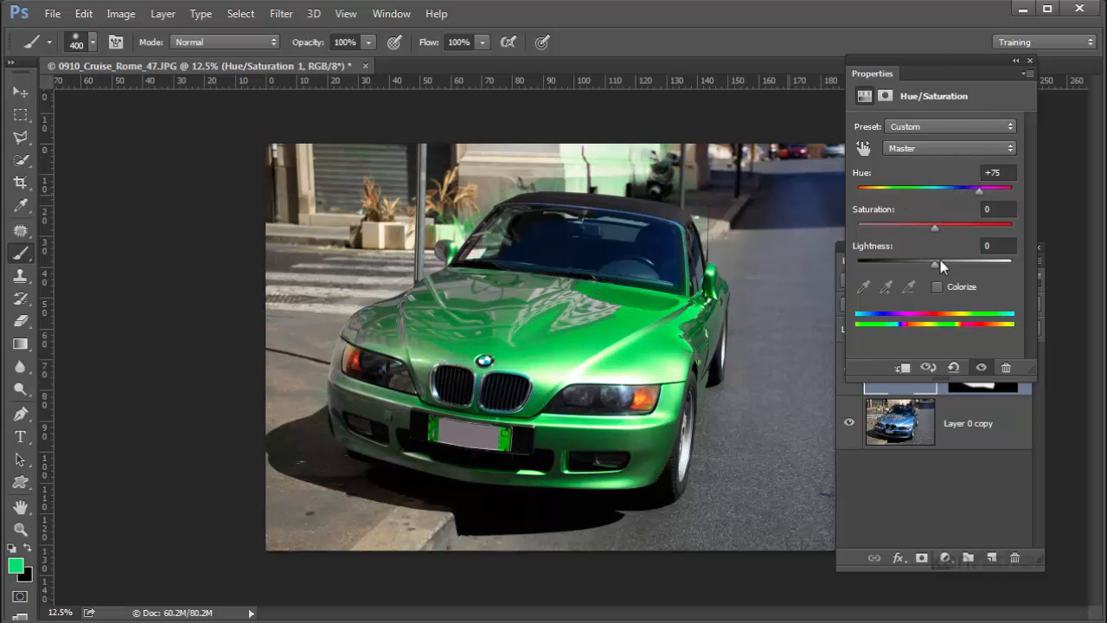
Step: Paint black on the layer mask over the tinted wall behind the car, the planter near the mirror and the roadside
{"action": "left_click_drag", "start_coordinate": [873, 76], "coordinate": [940, 209]}
{"action": "left_click", "coordinate": [854, 260]}
{"action": "left_click", "coordinate": [983, 367]}
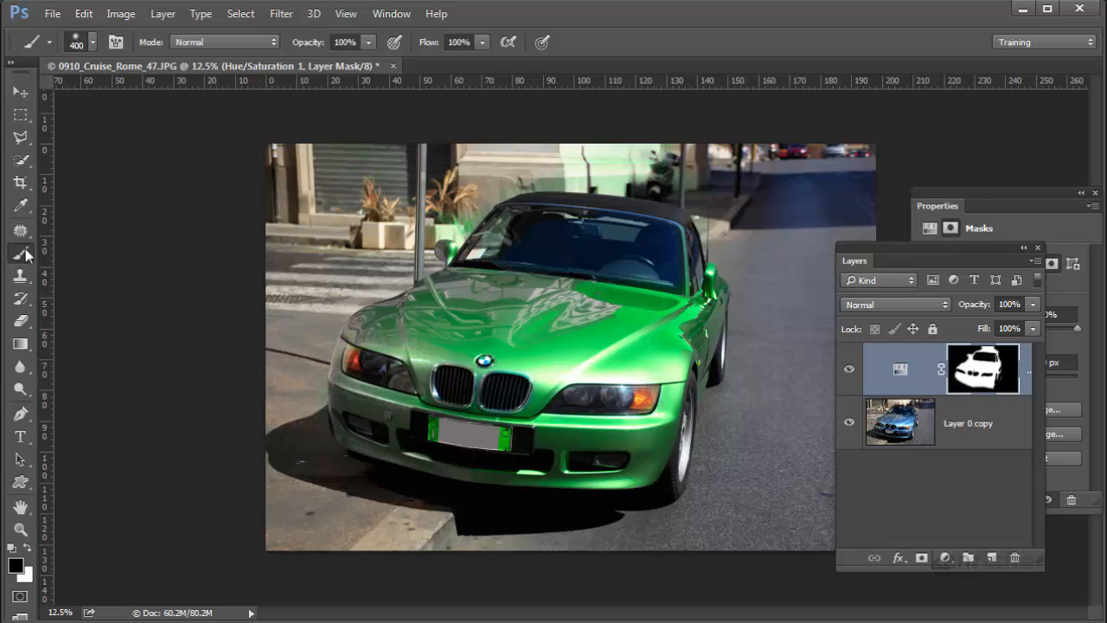
{"action": "mouse_move", "coordinate": [667, 167]}
{"action": "left_mouse_down"}
{"action": "mouse_move", "coordinate": [568, 160]}
{"action": "mouse_move", "coordinate": [618, 167]}
{"action": "mouse_move", "coordinate": [542, 172]}
{"action": "mouse_move", "coordinate": [661, 179]}
{"action": "mouse_move", "coordinate": [502, 182]}
{"action": "mouse_move", "coordinate": [458, 221]}
{"action": "mouse_move", "coordinate": [432, 219]}
{"action": "left_mouse_up"}
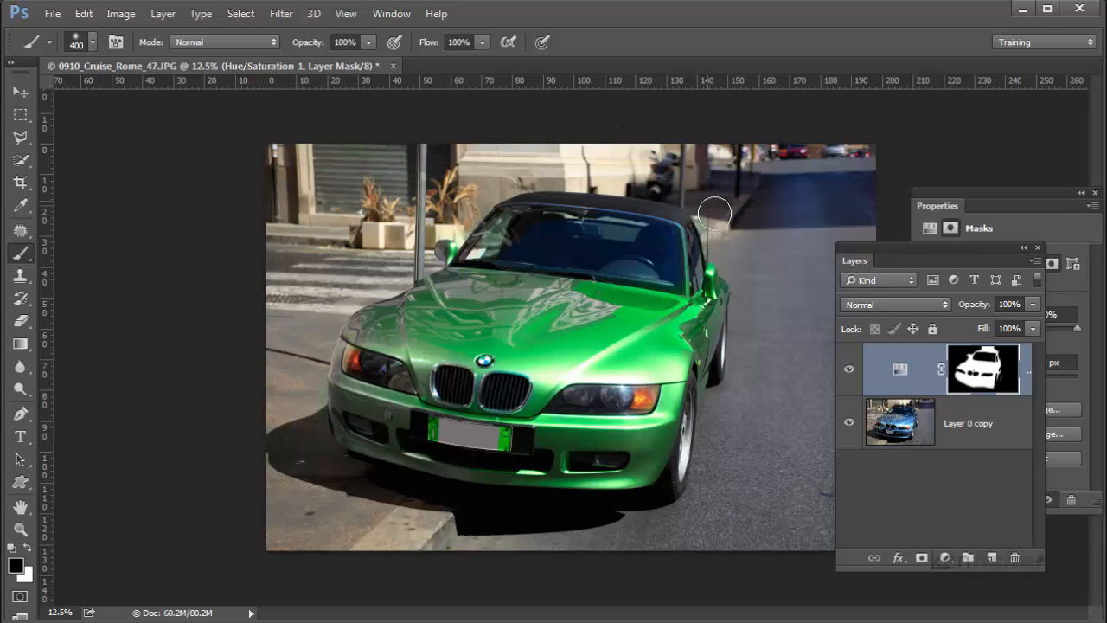
{"action": "left_click_drag", "start_coordinate": [715, 214], "coordinate": [753, 255]}
Step: Set the Hue/Saturation layer's master Hue to -64 to turn the car pink
{"action": "left_click", "coordinate": [900, 368]}
{"action": "left_click_drag", "start_coordinate": [940, 216], "coordinate": [816, 127]}
{"action": "left_click_drag", "start_coordinate": [929, 239], "coordinate": [839, 249]}
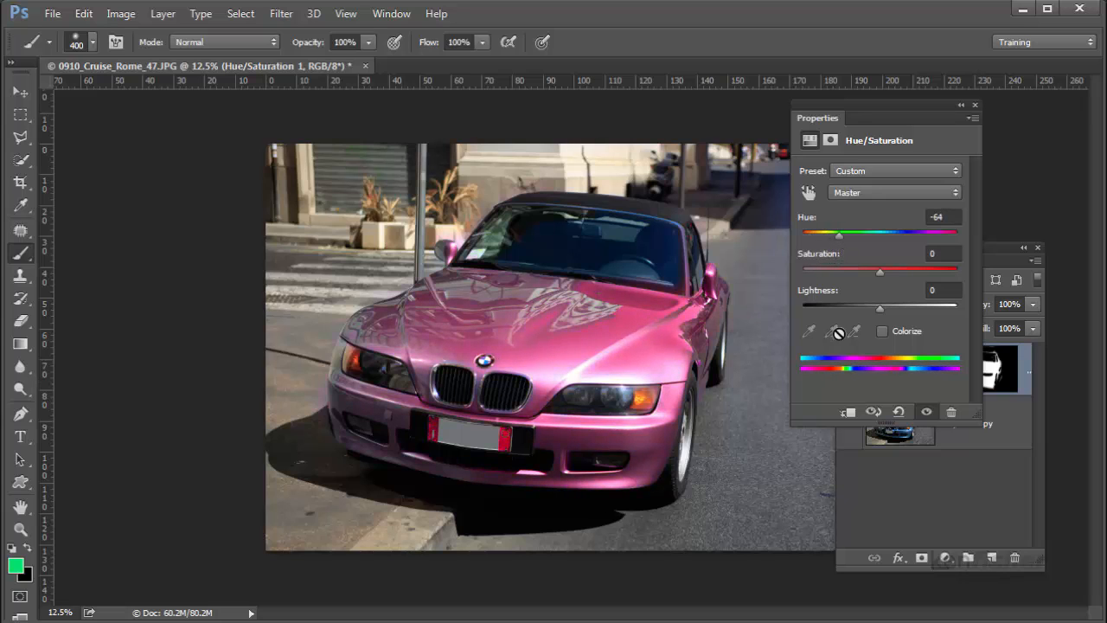